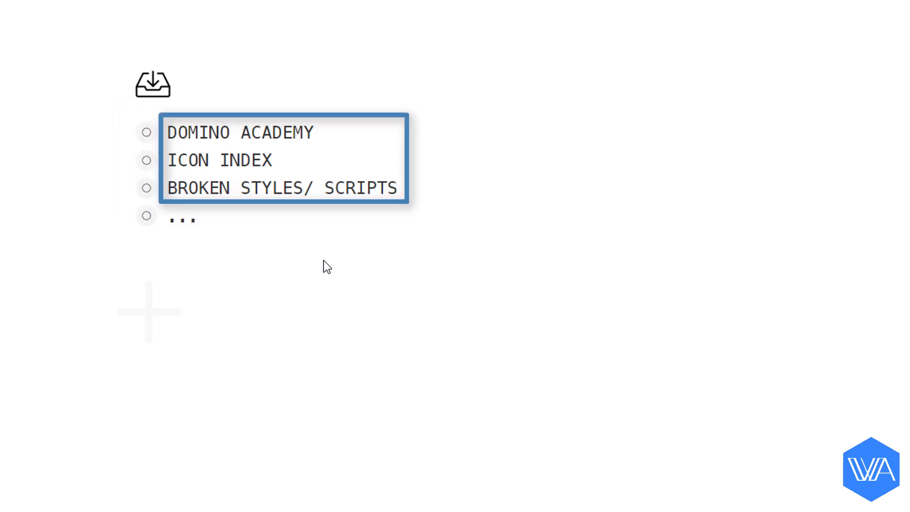
Step: Run the WFx shortcut tt on the DOMINO ACADEMY bullet and move it to PROJECTS
{"action": "left_click", "coordinate": [335, 126]}
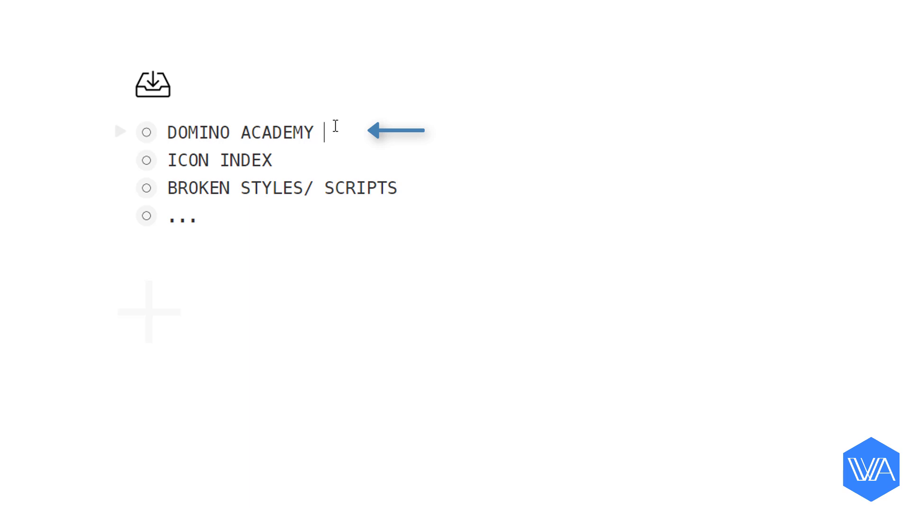
{"action": "key", "text": "ctrl+space"}
{"action": "type", "text": "tt"}
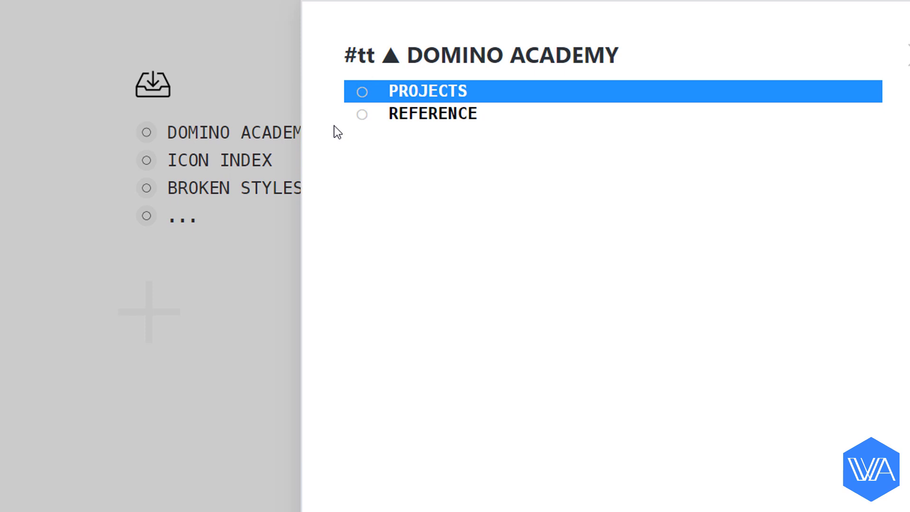
{"action": "key", "text": "Return"}
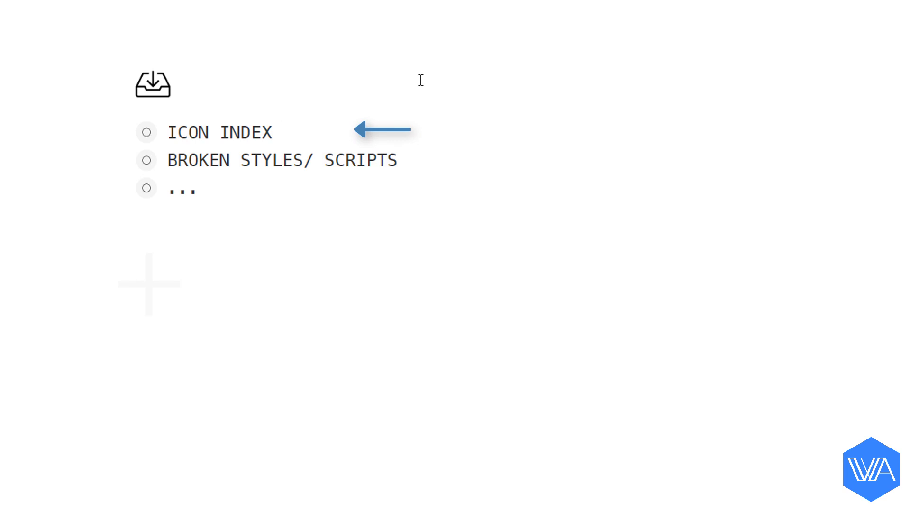
Step: Run the WFx shortcut tt on the ICON INDEX bullet and move it to REFERENCE
{"action": "key", "text": "alt+x"}
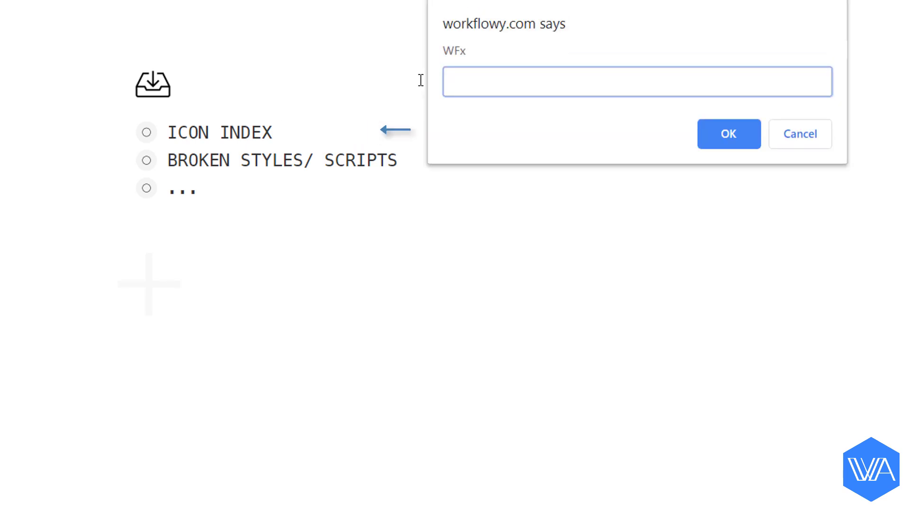
{"action": "type", "text": "tt"}
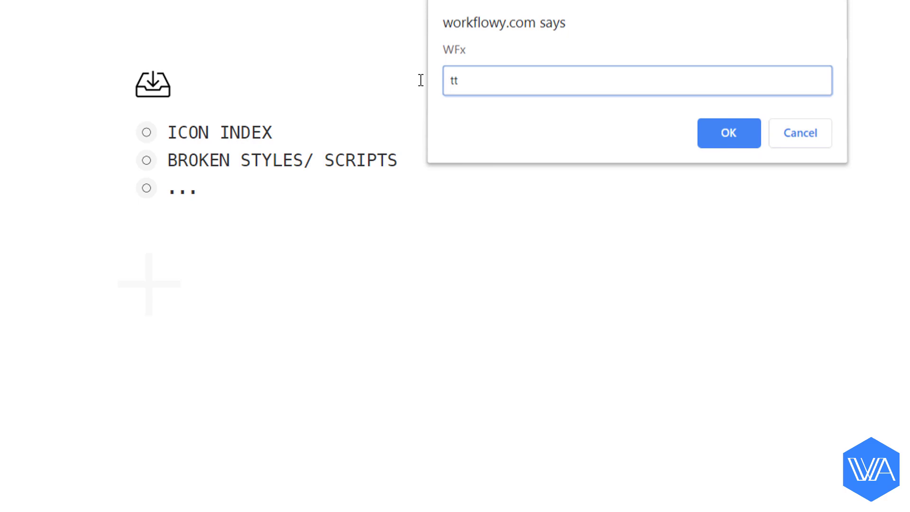
{"action": "key", "text": "Return"}
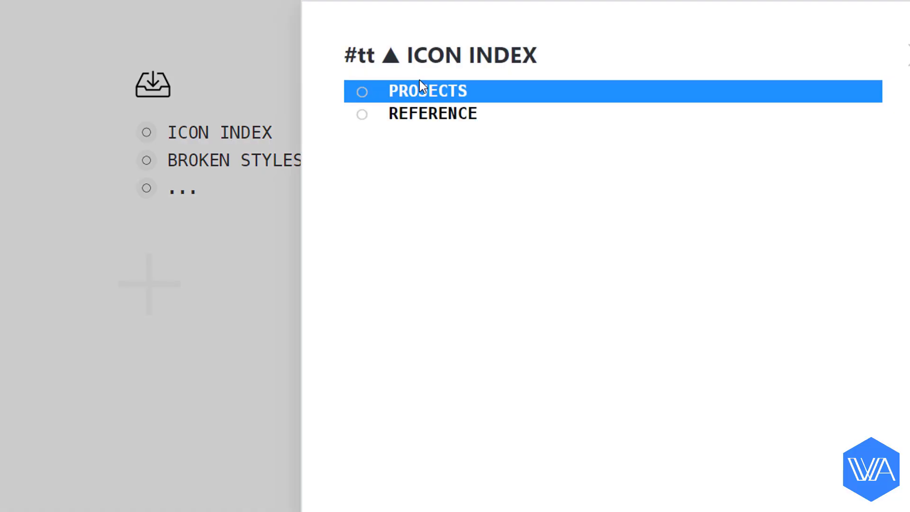
{"action": "key", "text": "Down"}
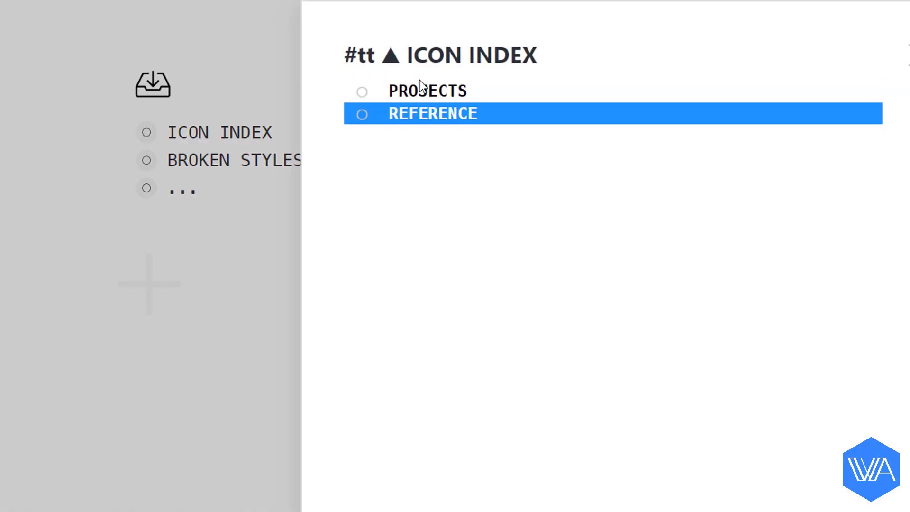
{"action": "key", "text": "Return"}
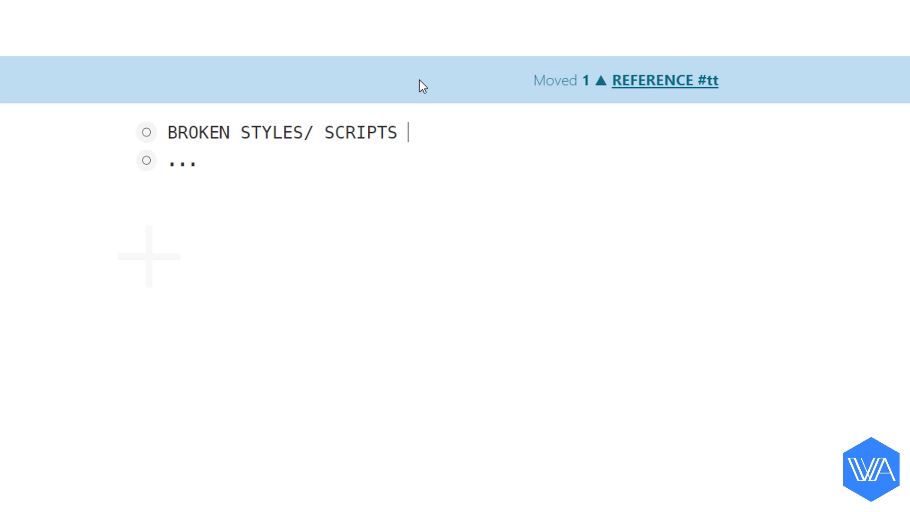
Step: Go to the BUGS | TINKERING list with the WFx shortcut n and add the tag #tt to its title
{"action": "left_click", "coordinate": [640, 83]}
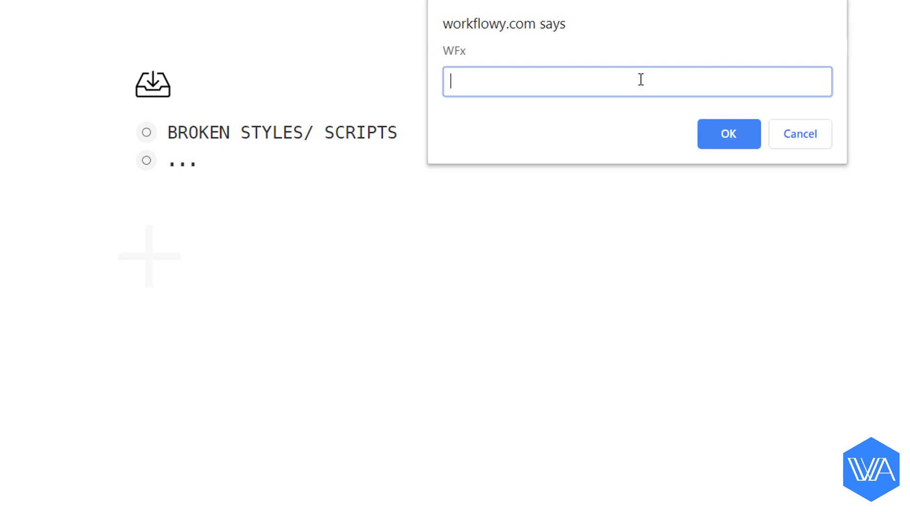
{"action": "type", "text": "n"}
{"action": "key", "text": "Return"}
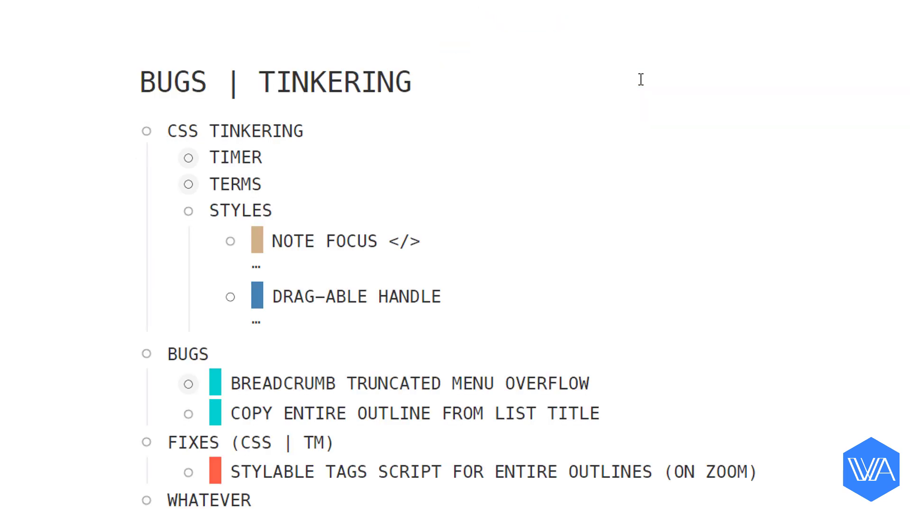
{"action": "left_click", "coordinate": [516, 82]}
{"action": "type", "text": "#tt"}
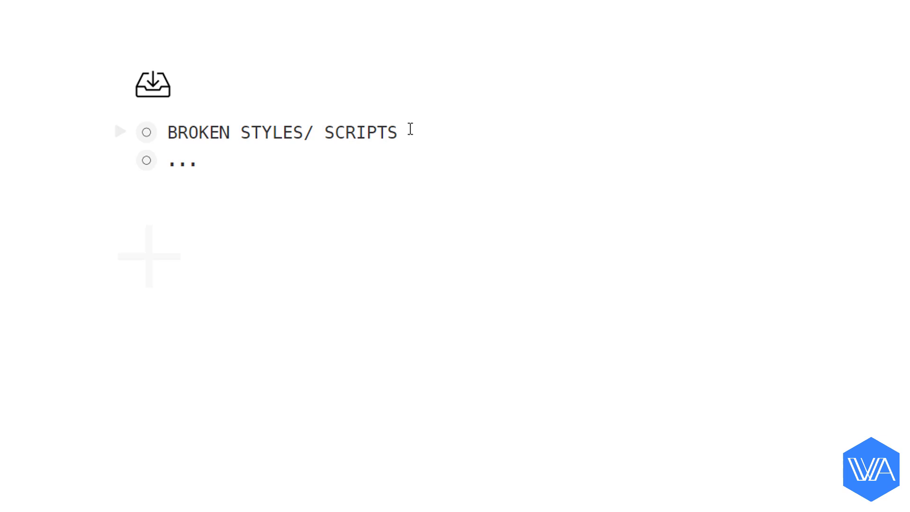
Step: Run the WFx shortcut tt on the BROKEN STYLES/ SCRIPTS bullet and move it to BUGS | TINKERING
{"action": "left_click", "coordinate": [410, 129]}
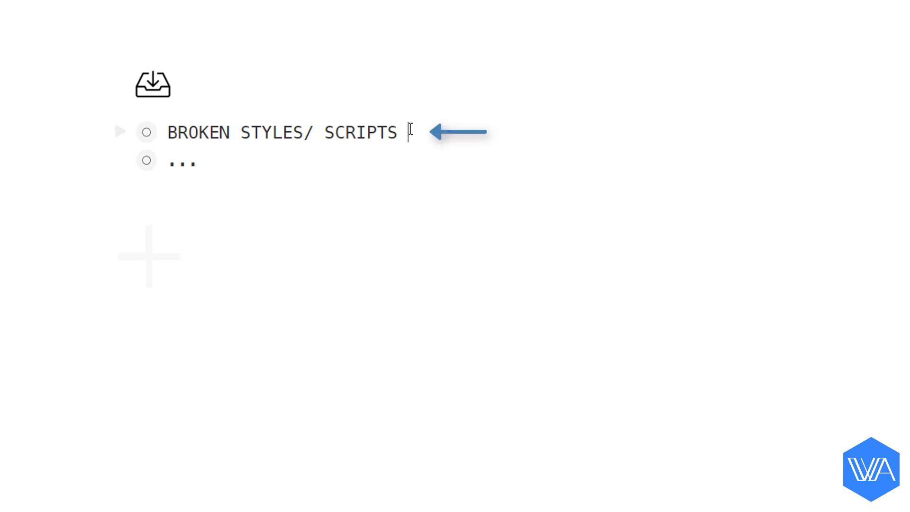
{"action": "key", "text": "alt+x"}
{"action": "type", "text": "tt"}
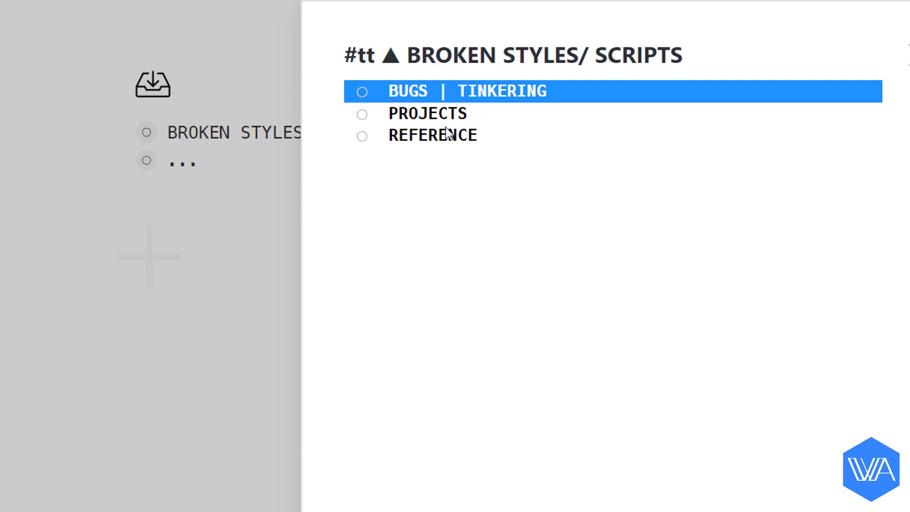
{"action": "key", "text": "Return"}
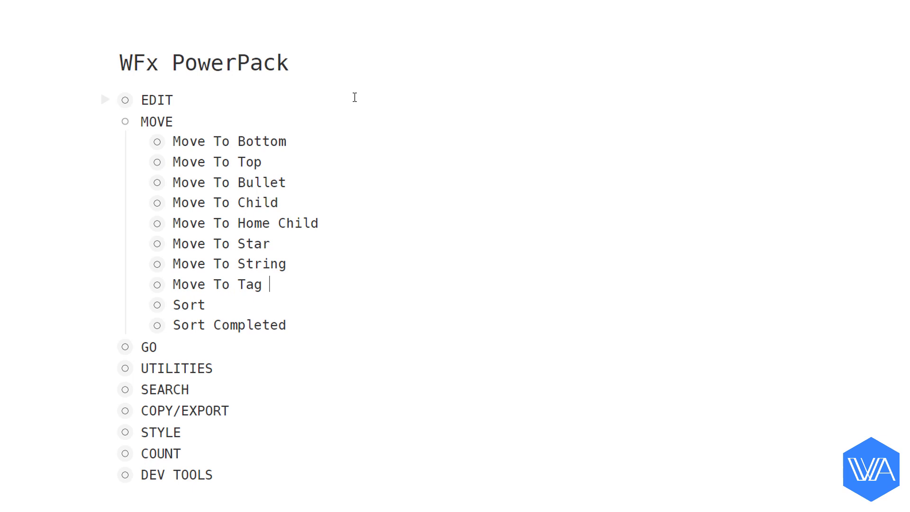
Step: Zoom into the moveToTag #setup bullet under Move To Tag and run the WFx shortcut wfs on it
{"action": "left_click", "coordinate": [157, 285]}
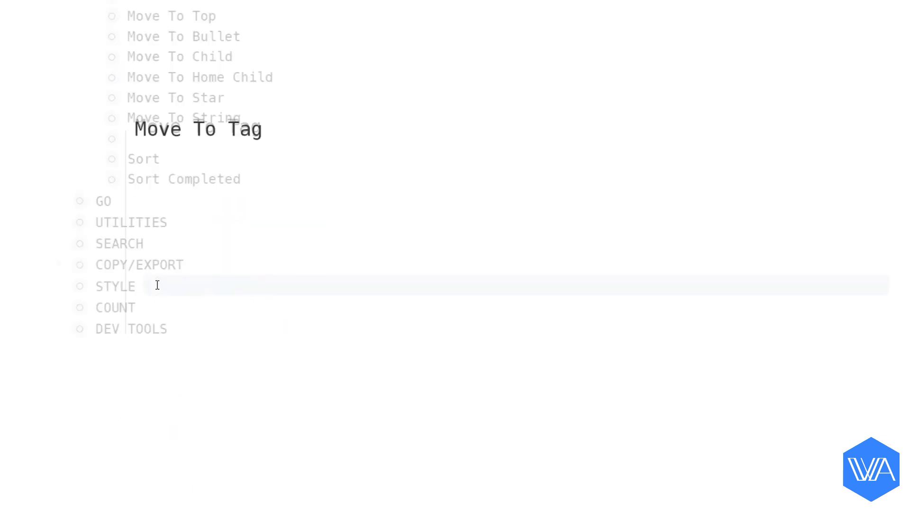
{"action": "left_click", "coordinate": [126, 290]}
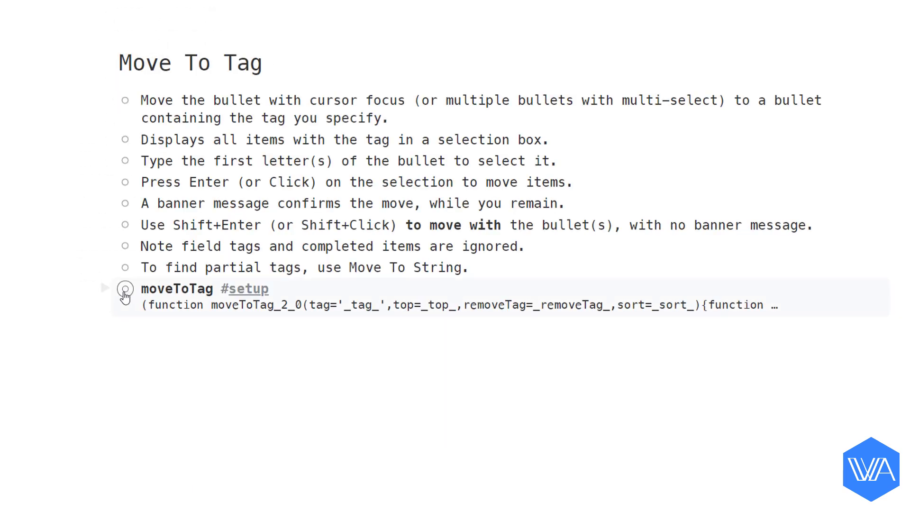
{"action": "key", "text": "alt+q"}
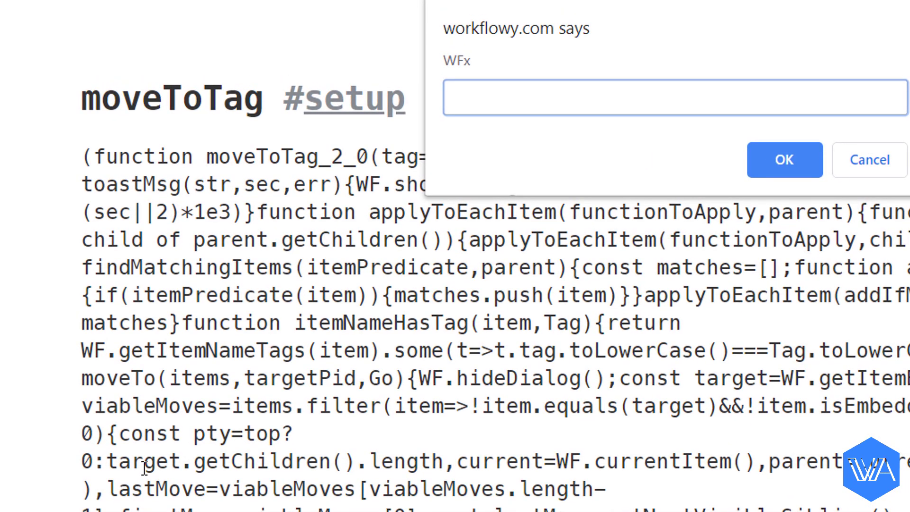
{"action": "type", "text": "wfs"}
{"action": "key", "text": "Return"}
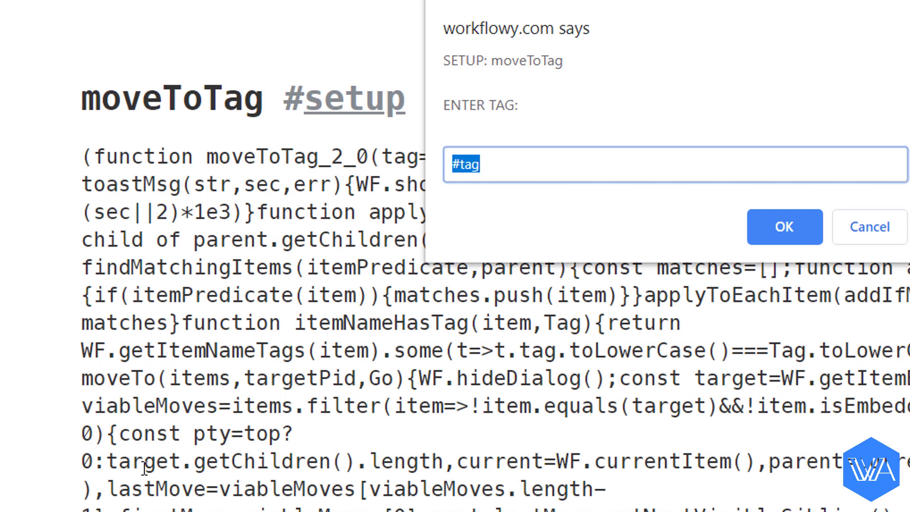
Step: Set the moveToTag tag to #tt and accept true for moving items to the top, removing the tag from selections and sorting alphabetically
{"action": "type", "text": "#tt"}
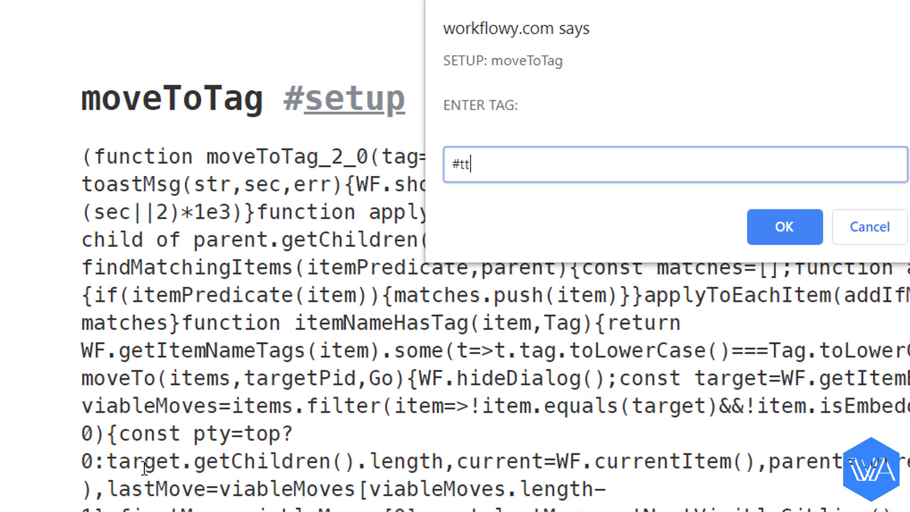
{"action": "key", "text": "Return"}
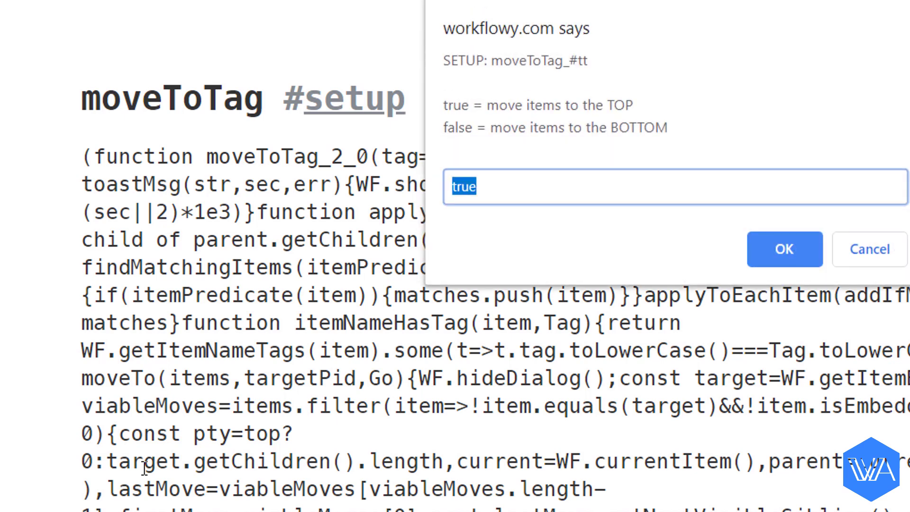
{"action": "key", "text": "Return"}
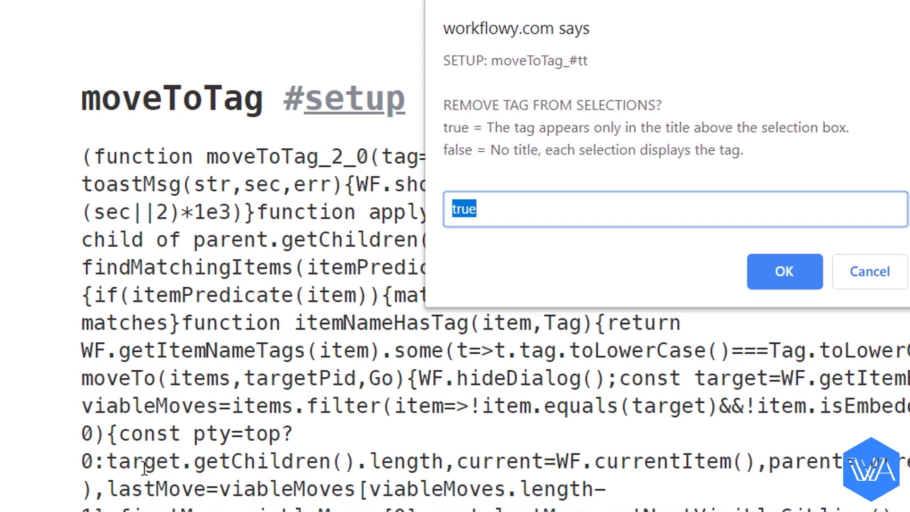
{"action": "key", "text": "Return"}
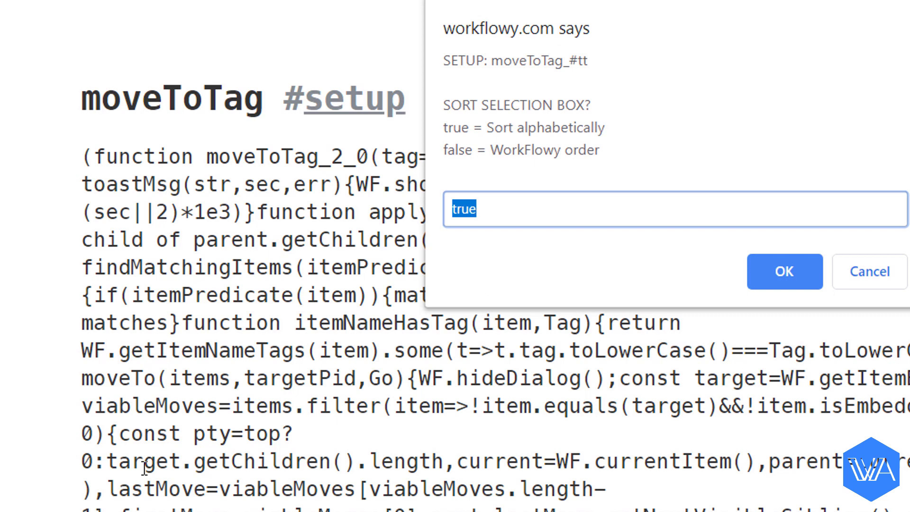
{"action": "key", "text": "Return"}
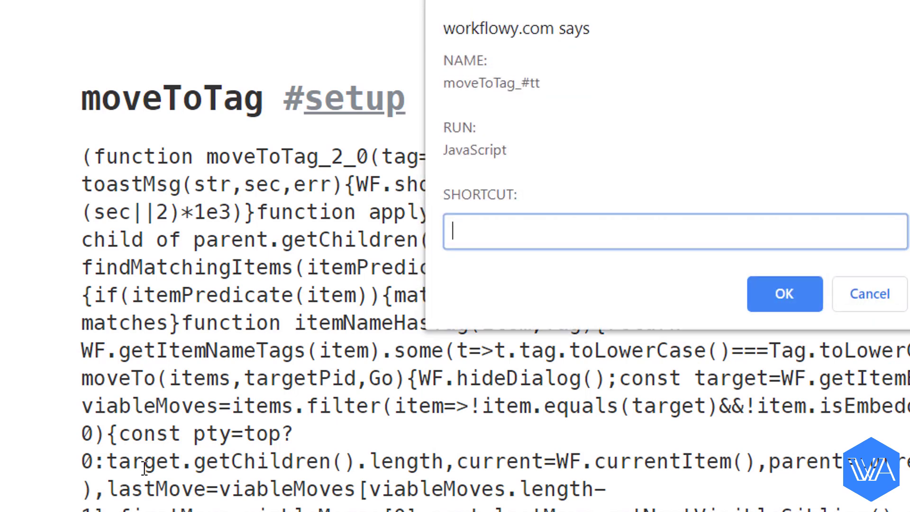
Step: Assign the shortcut tt to moveToTag_#tt, replace the duplicate shortcut and save it
{"action": "type", "text": "tt"}
{"action": "key", "text": "Return"}
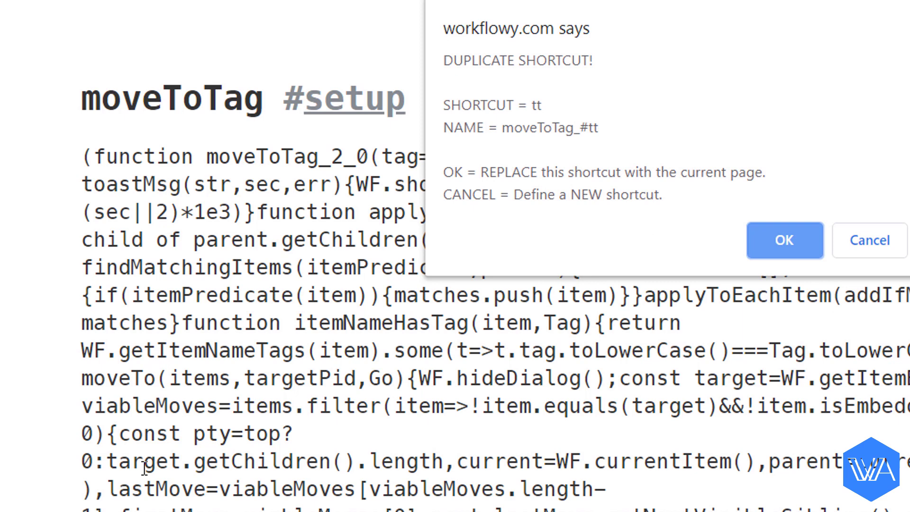
{"action": "key", "text": "Return"}
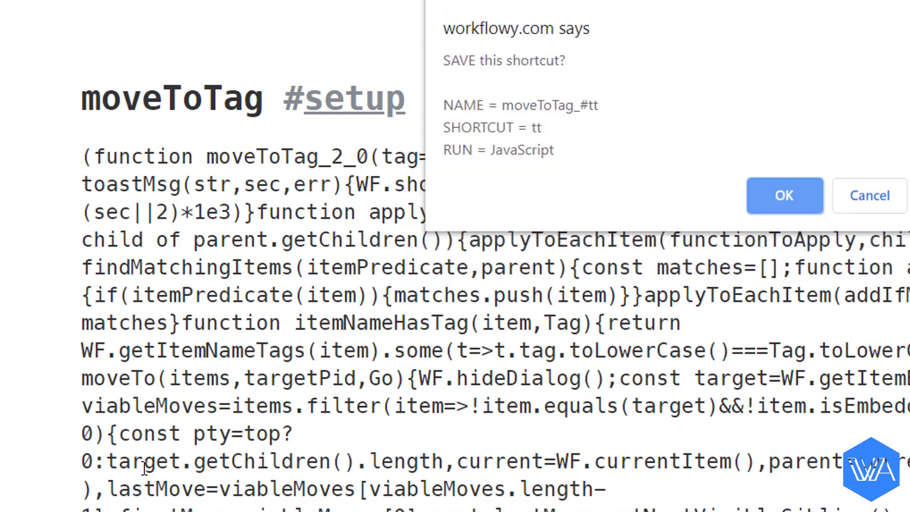
{"action": "key", "text": "Return"}
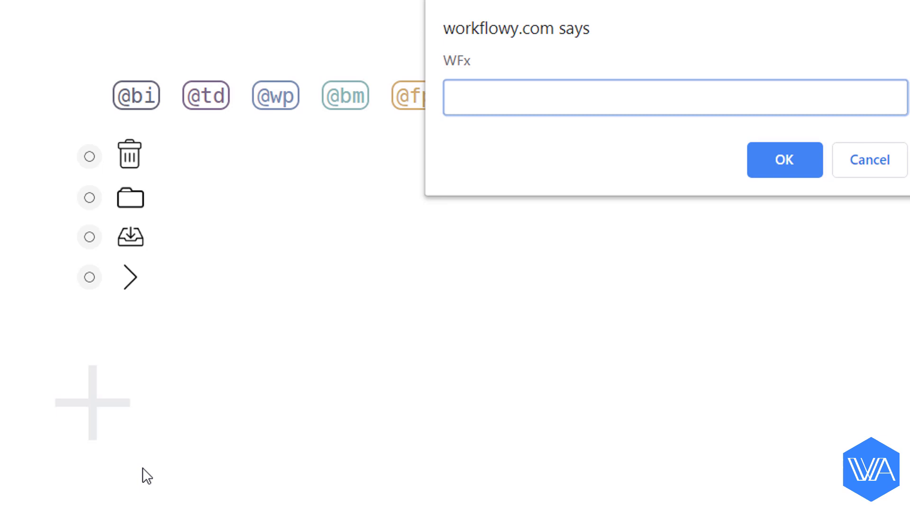
Step: Search the outline for the tag #tt through the WFx prompt
{"action": "type", "text": "#tt"}
{"action": "key", "text": "Return"}
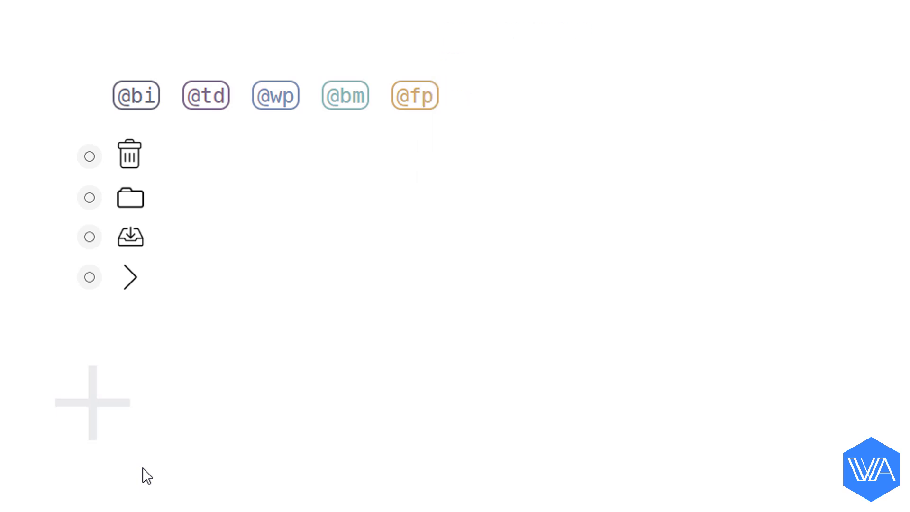